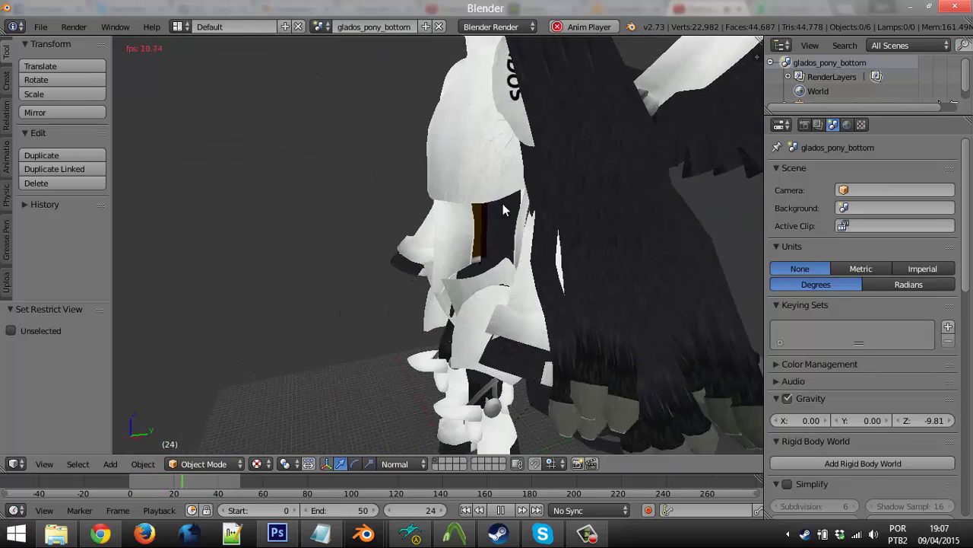
# Step: Switch to the Chrome browser and examine the artwork and description on the "(DL) GLaDOS Pony For SFM" DeviantArt page
pyautogui.hotkey('alt', 'Tab')
pyautogui.moveTo(516, 253)
pyautogui.mouseDown()
pyautogui.moveTo(498, 252)
pyautogui.moveTo(527, 242)
pyautogui.moveTo(369, 238)
pyautogui.moveTo(593, 235)
pyautogui.moveTo(599, 222)
pyautogui.moveTo(630, 222)
pyautogui.moveTo(473, 243)
pyautogui.moveTo(402, 290)
pyautogui.mouseUp()
pyautogui.click(116, 531)
pyautogui.click(783, 7)
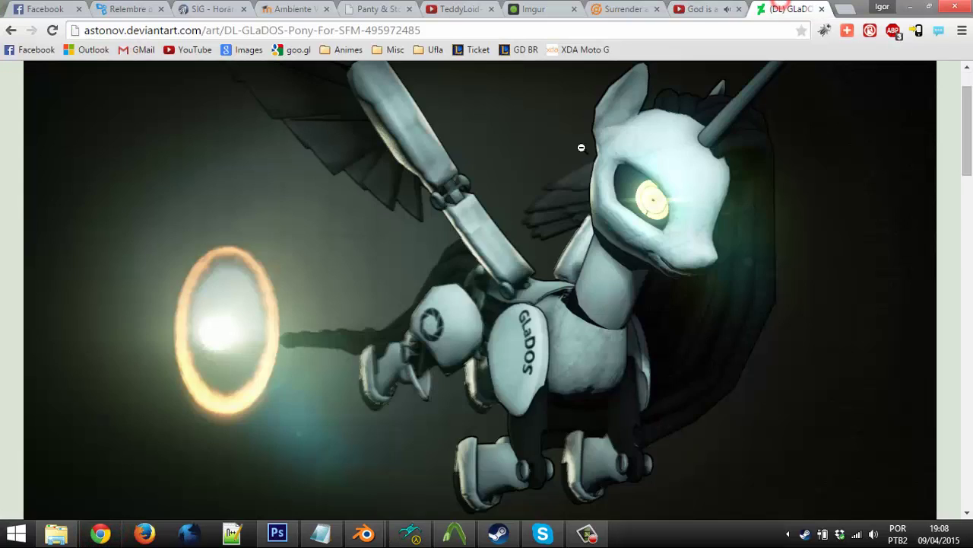
pyautogui.click(447, 230)
pyautogui.scroll(-3, 175, 396)
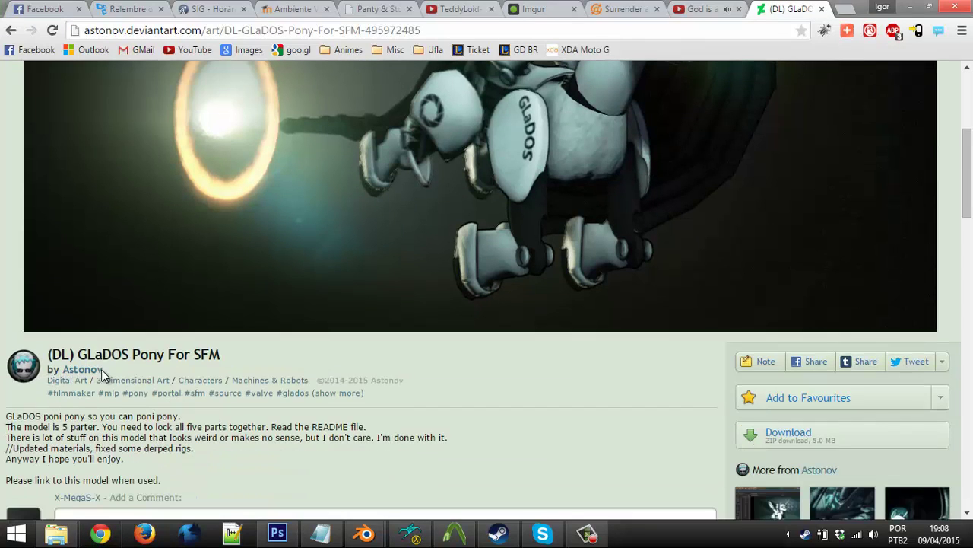
pyautogui.scroll(2, 420, 475)
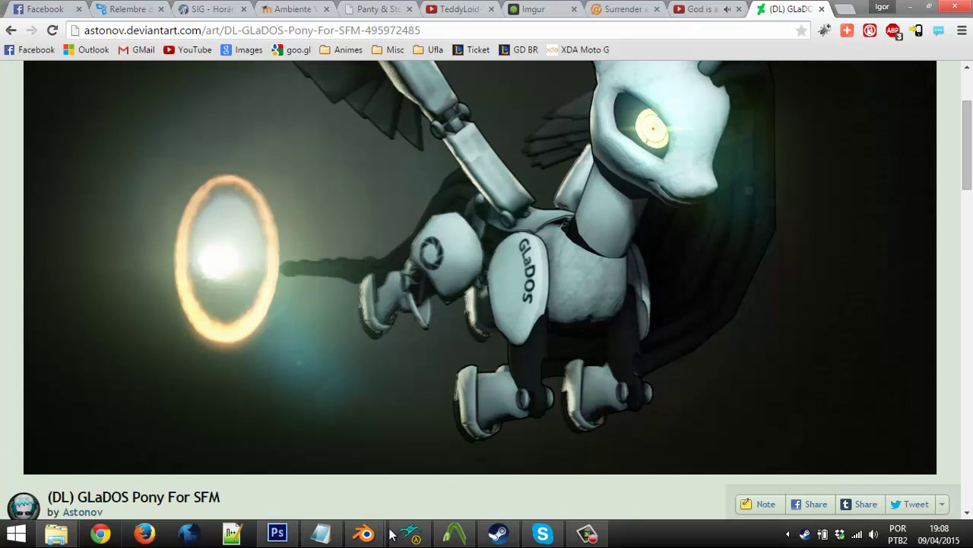
# Step: Switch to Blender, select the glados_pony_bottom skeleton and set its armature to Pose Position
pyautogui.moveTo(364, 533)
pyautogui.click(446, 461)
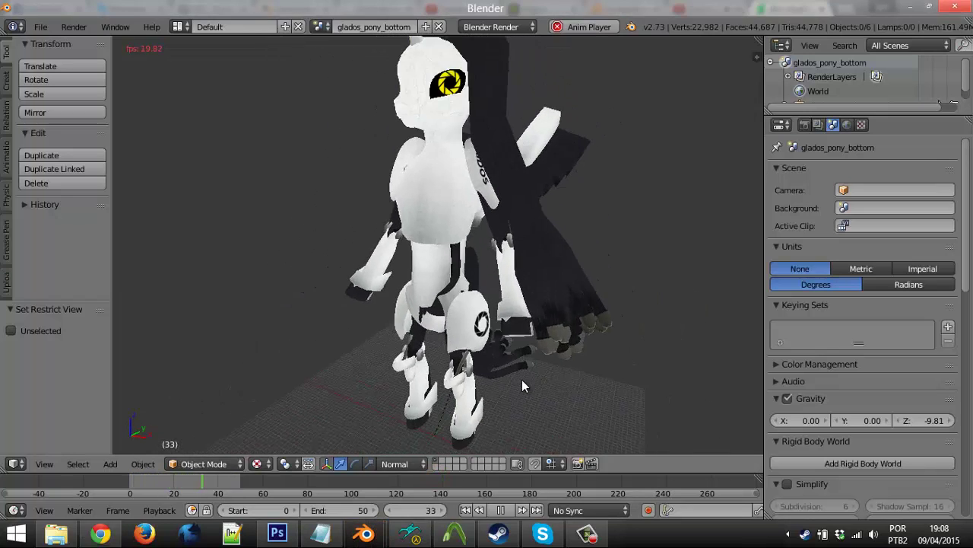
pyautogui.rightClick(440, 355)
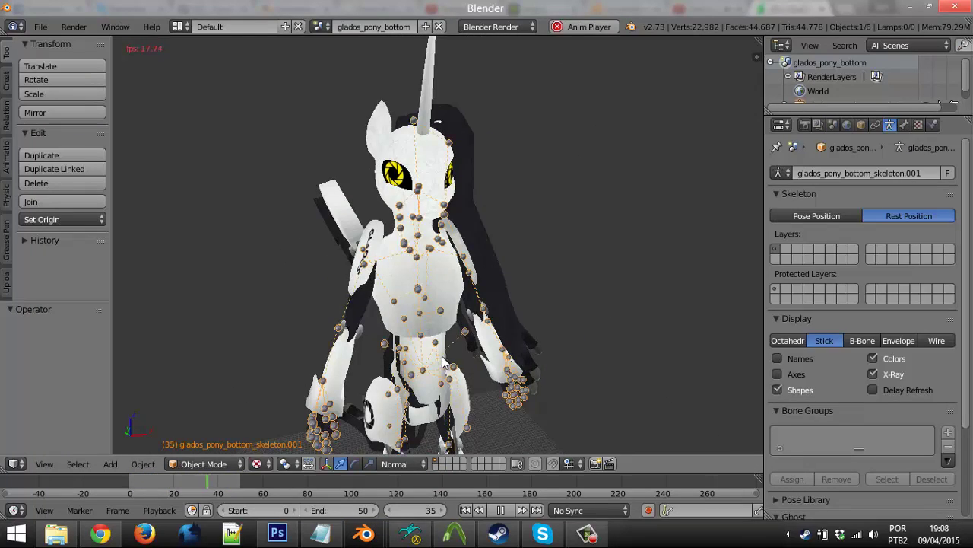
pyautogui.click(851, 216)
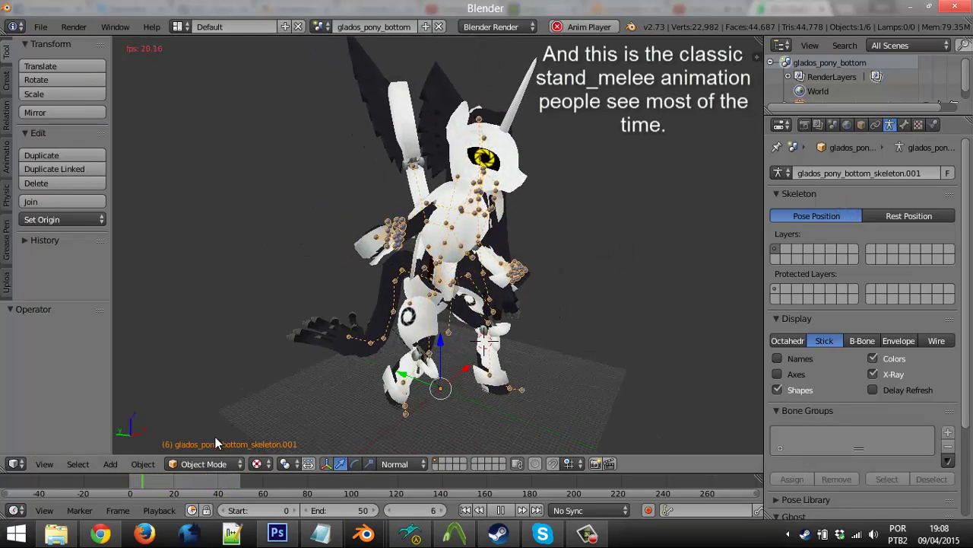
# Step: Hide the skeleton and examine the playing stand_melee animation on the pony model from the side, back and front
pyautogui.moveTo(397, 389); pyautogui.dragTo(277, 328, button='middle')
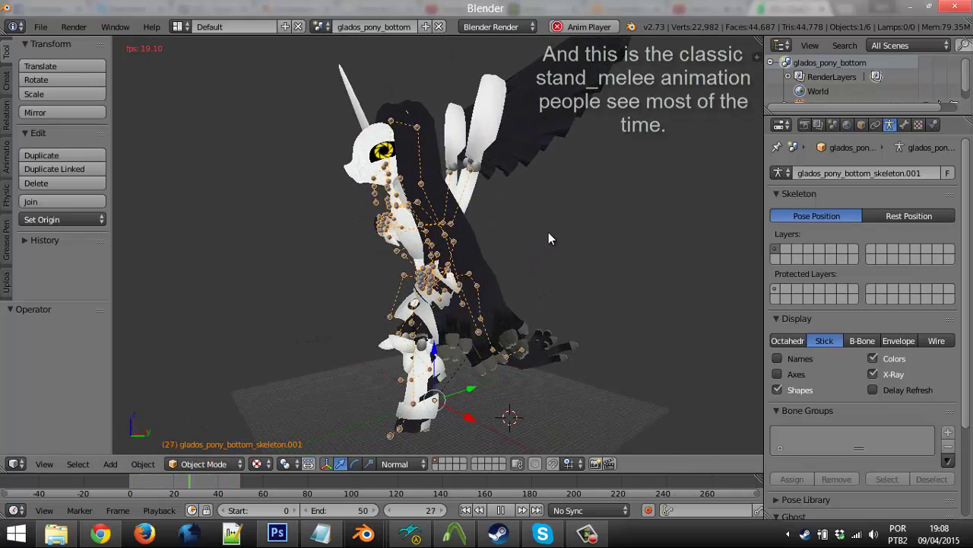
pyautogui.moveTo(548, 232); pyautogui.dragTo(652, 266, button='middle')
pyautogui.press('h')
pyautogui.moveTo(456, 269); pyautogui.dragTo(650, 293, button='middle')
pyautogui.scroll(4, 506, 278)
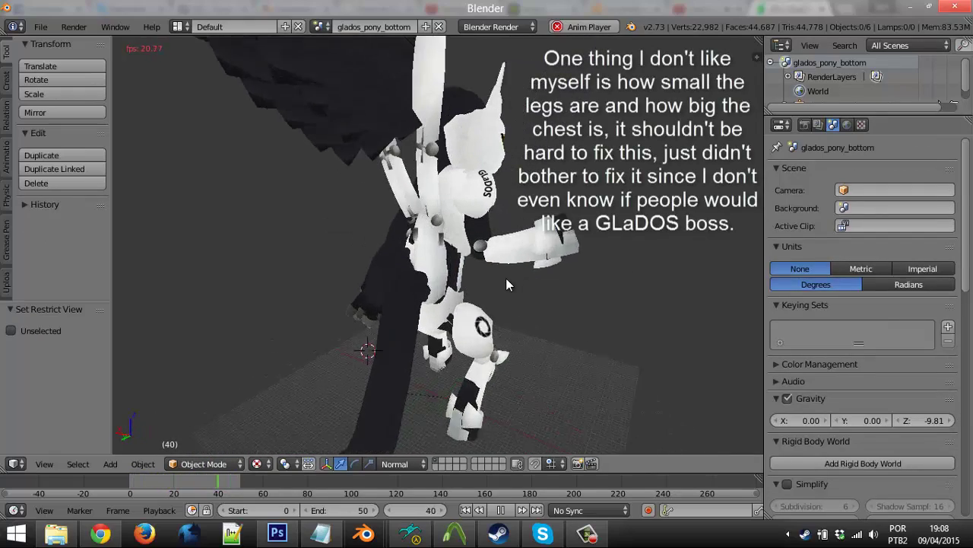
pyautogui.moveTo(506, 277); pyautogui.dragTo(427, 268, button='middle')
pyautogui.rightClick(525, 232)
# Step: Stop the playback and examine the model from all sides with the viewport shading set to Rendered
pyautogui.moveTo(670, 303); pyautogui.dragTo(604, 299, button='middle')
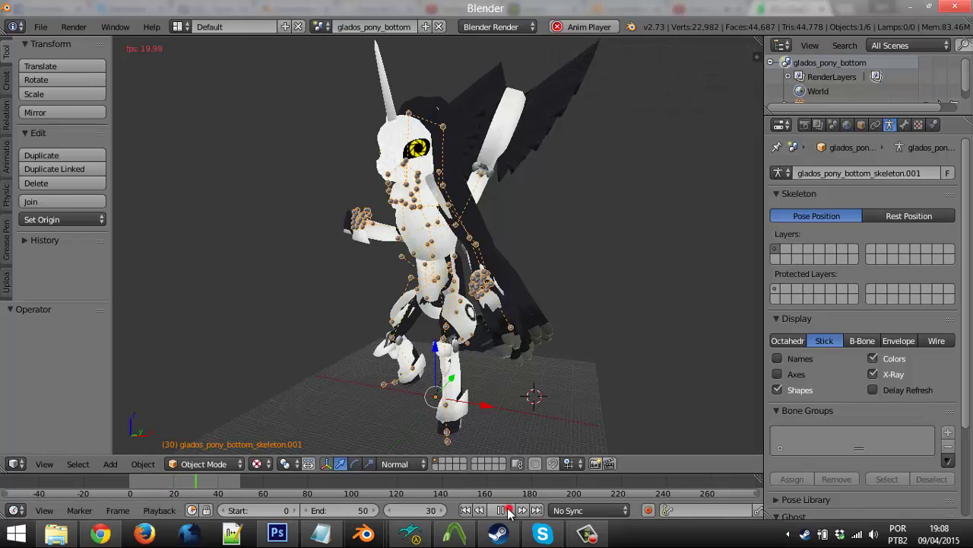
pyautogui.click(257, 464)
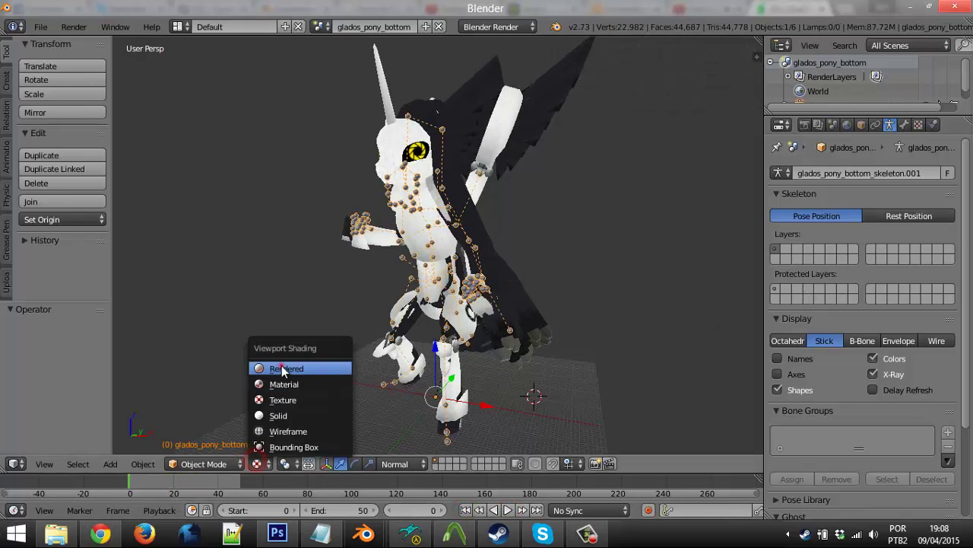
pyautogui.click(282, 368)
pyautogui.moveTo(507, 285); pyautogui.dragTo(483, 207, button='middle')
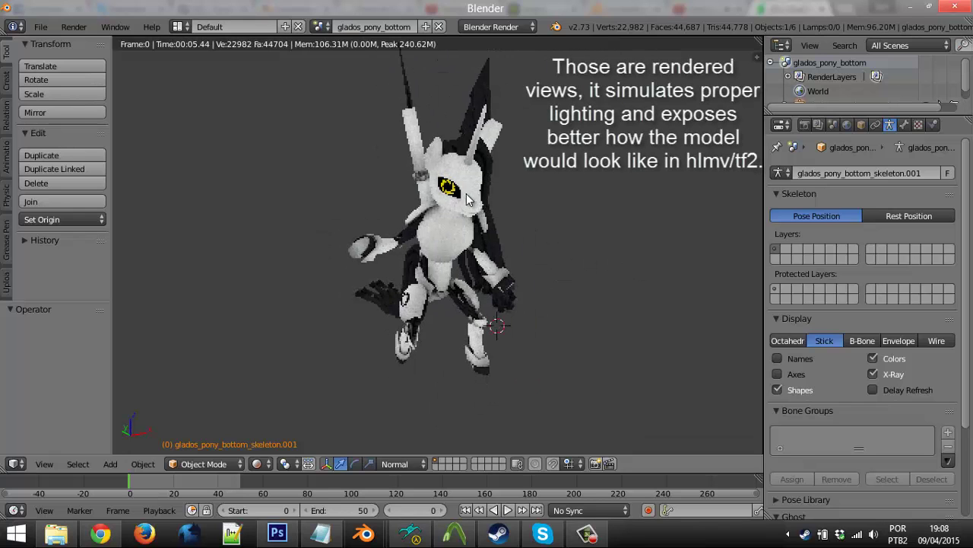
pyautogui.moveTo(554, 216); pyautogui.dragTo(580, 230, button='middle')
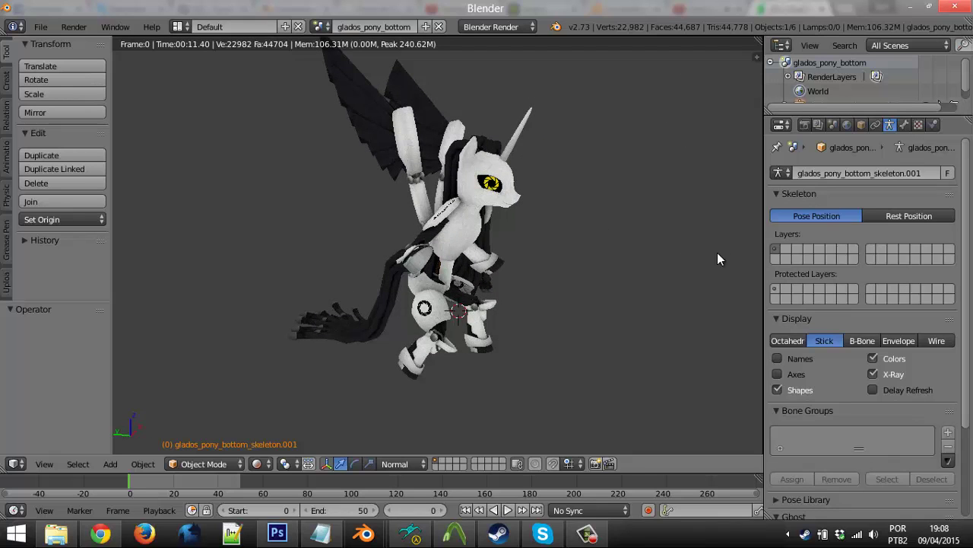
pyautogui.moveTo(445, 226); pyautogui.dragTo(211, 220, button='middle')
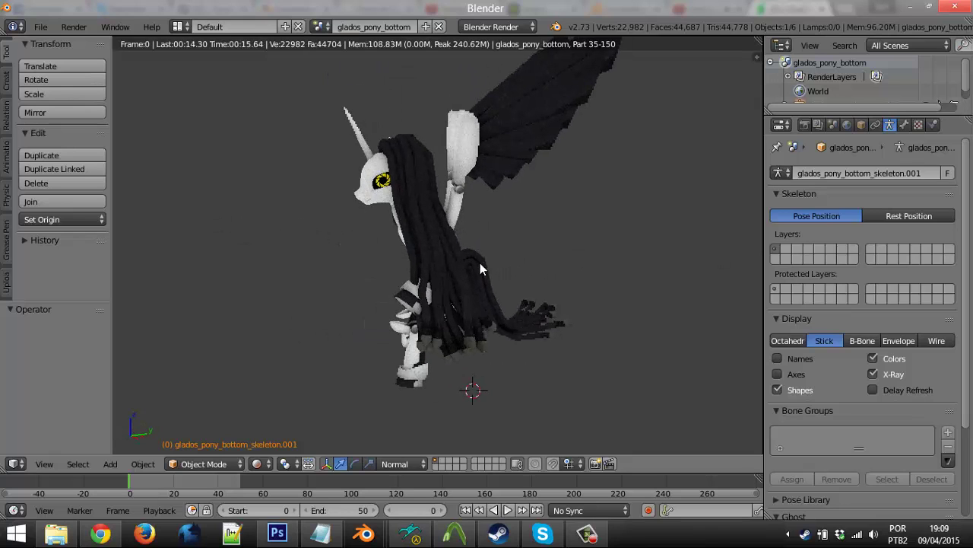
pyautogui.moveTo(359, 185); pyautogui.dragTo(395, 216, button='middle')
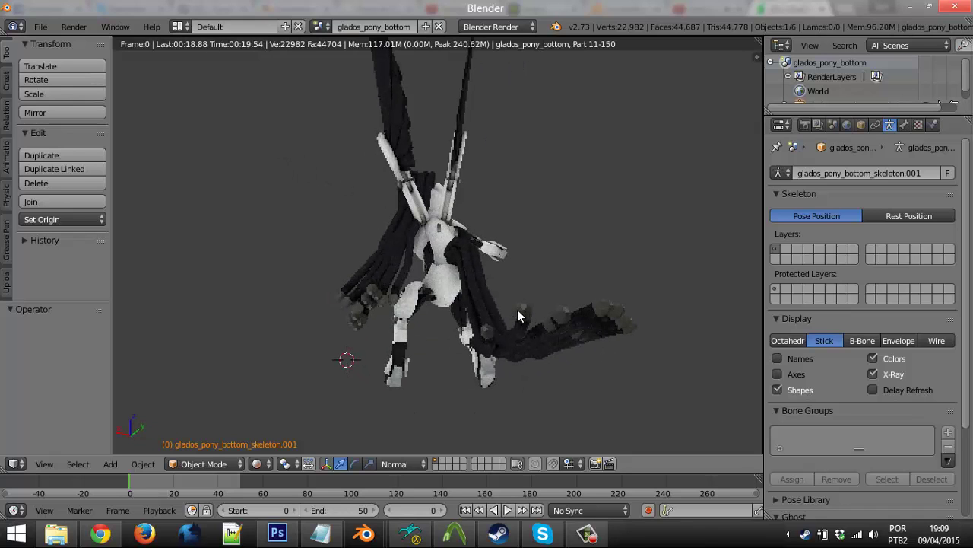
pyautogui.moveTo(469, 259); pyautogui.dragTo(218, 261, button='middle')
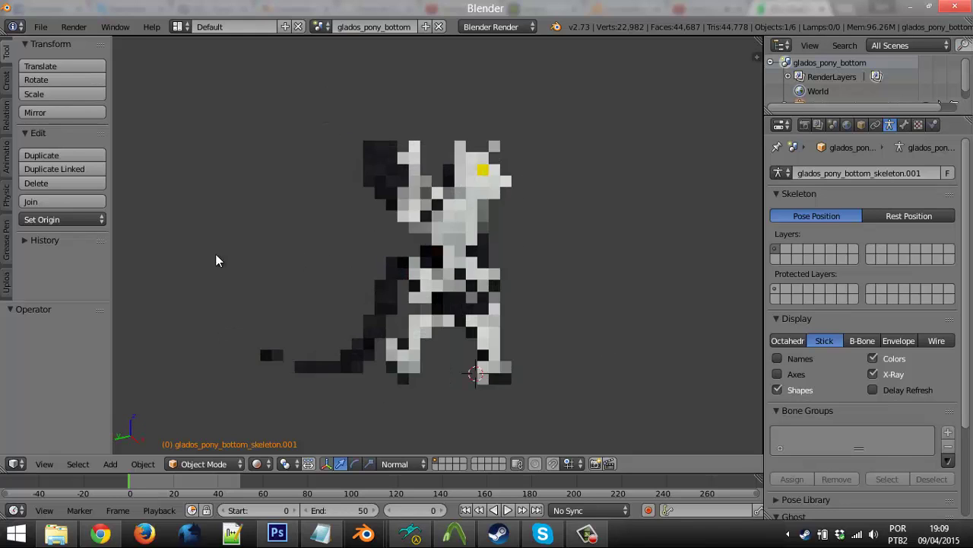
pyautogui.scroll(2, 391, 318)
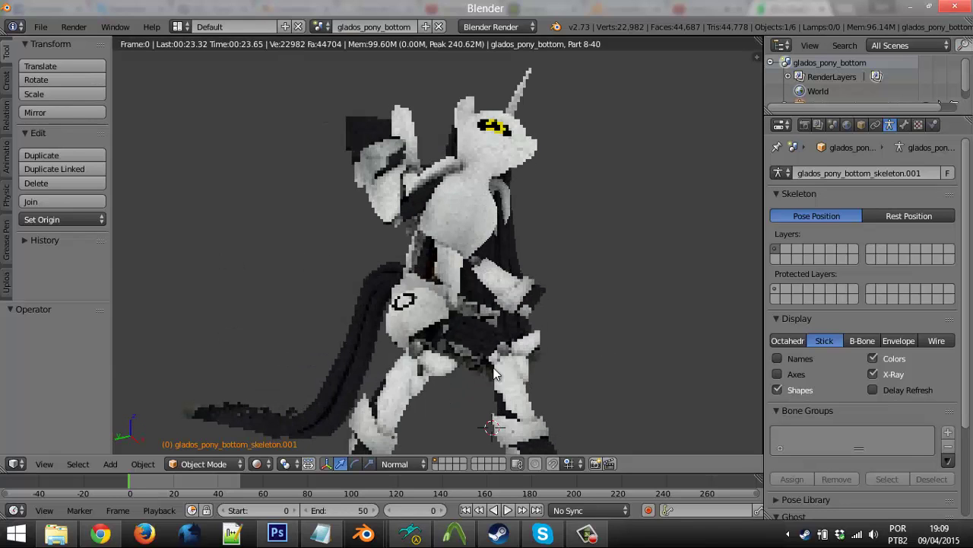
pyautogui.moveTo(494, 373); pyautogui.dragTo(438, 345, button='middle')
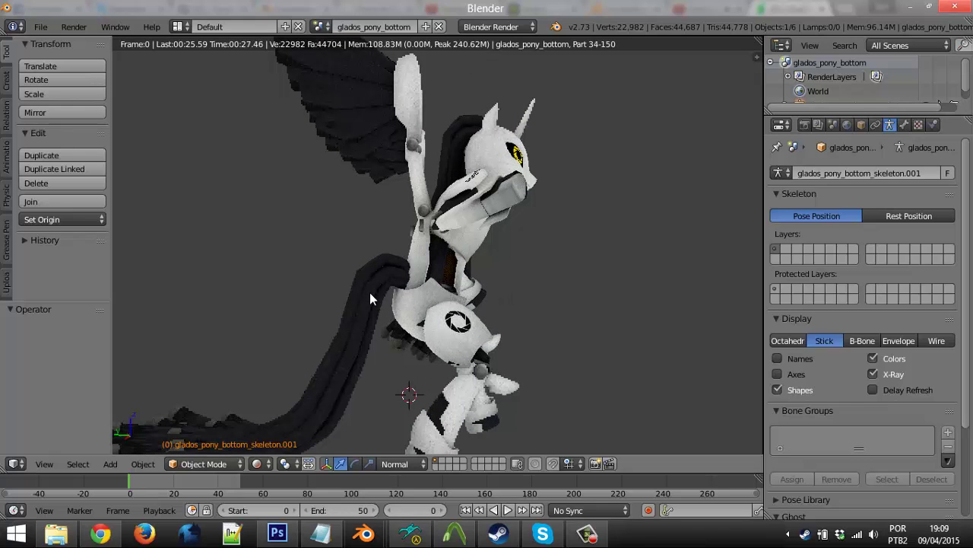
pyautogui.moveTo(369, 299); pyautogui.dragTo(291, 294, button='middle')
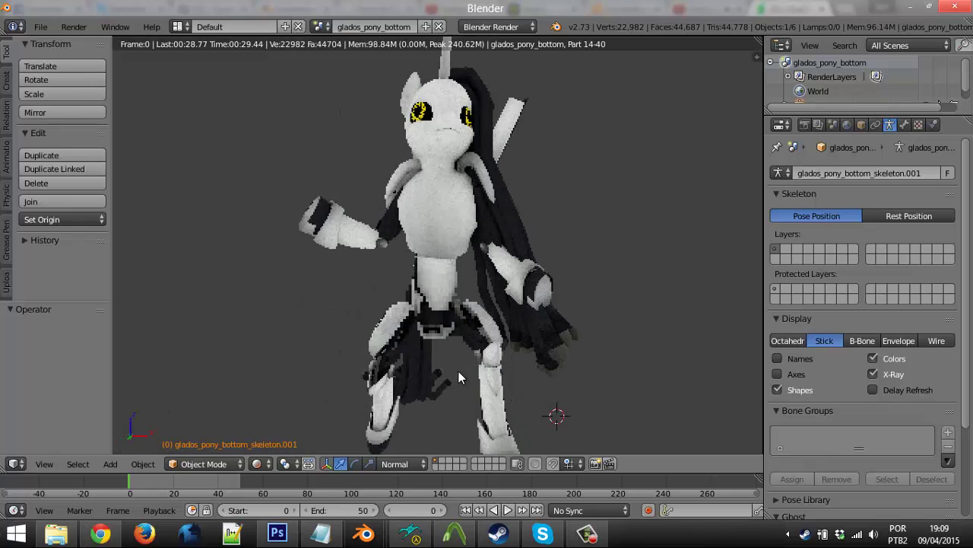
pyautogui.keyDown('shift'); pyautogui.moveTo(440, 343); pyautogui.dragTo(439, 334, button='middle'); pyautogui.keyUp('shift')
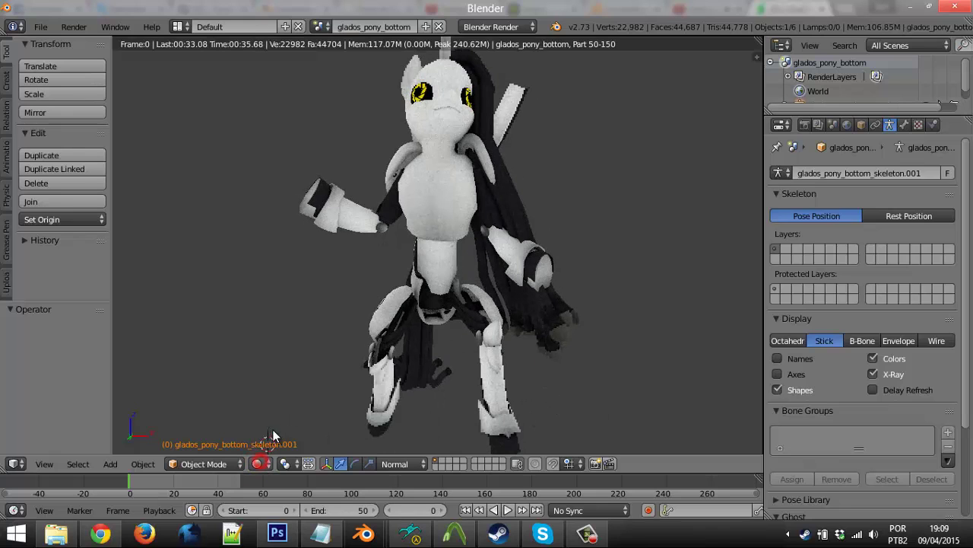
# Step: Set the viewport shading to Texture and restart the animation playback
pyautogui.click(257, 464)
pyautogui.click(283, 416)
pyautogui.moveTo(315, 396)
pyautogui.mouseDown(button='middle')
pyautogui.moveTo(577, 327)
pyautogui.moveTo(362, 328)
pyautogui.moveTo(228, 347)
pyautogui.moveTo(191, 409)
pyautogui.moveTo(428, 219)
pyautogui.moveTo(327, 281)
pyautogui.moveTo(358, 224)
pyautogui.moveTo(630, 210)
pyautogui.moveTo(550, 233)
pyautogui.moveTo(298, 185)
pyautogui.moveTo(175, 91)
pyautogui.mouseUp(button='middle')
pyautogui.scroll(-3, 503, 329)
pyautogui.scroll(3, 428, 219)
pyautogui.scroll(-3, 630, 215)
# Step: Import the Source Engine animation taunt03.smd from the soldier_animations_anims folder onto the skeleton and view it playing
pyautogui.click(41, 26)
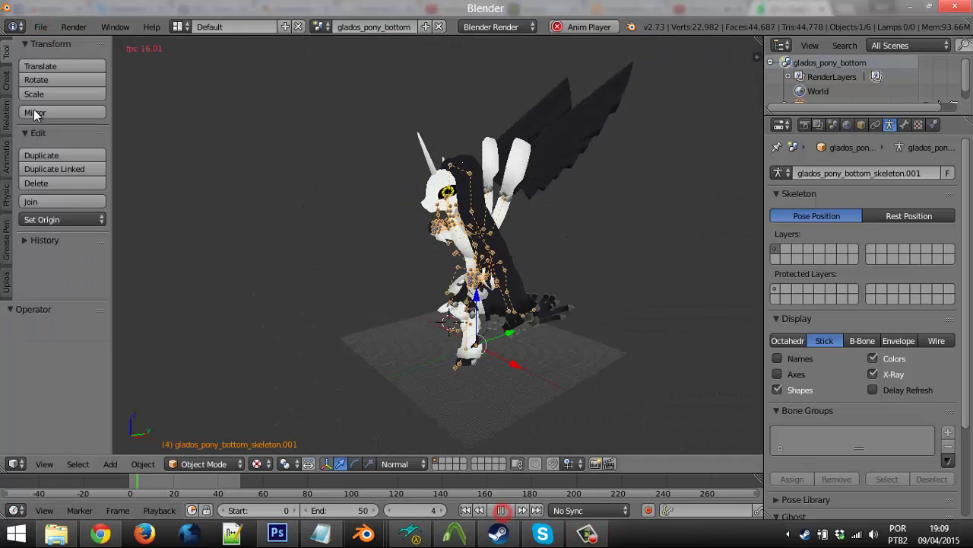
pyautogui.click(41, 23)
pyautogui.click(87, 270)
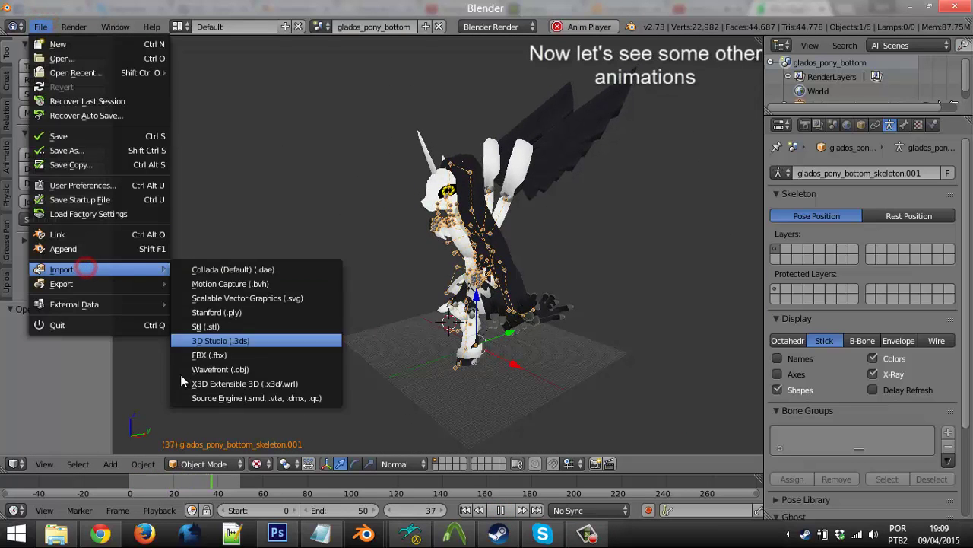
pyautogui.click(202, 394)
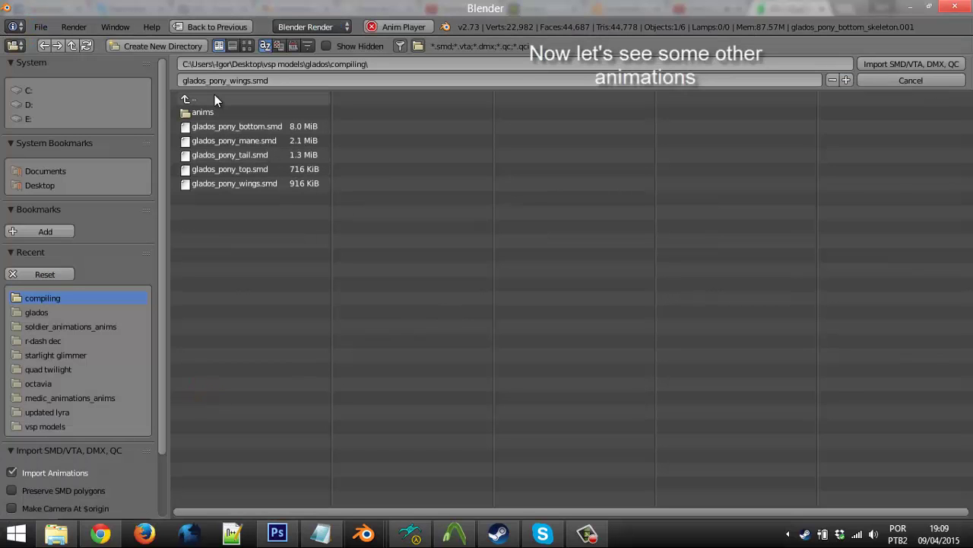
pyautogui.click(71, 325)
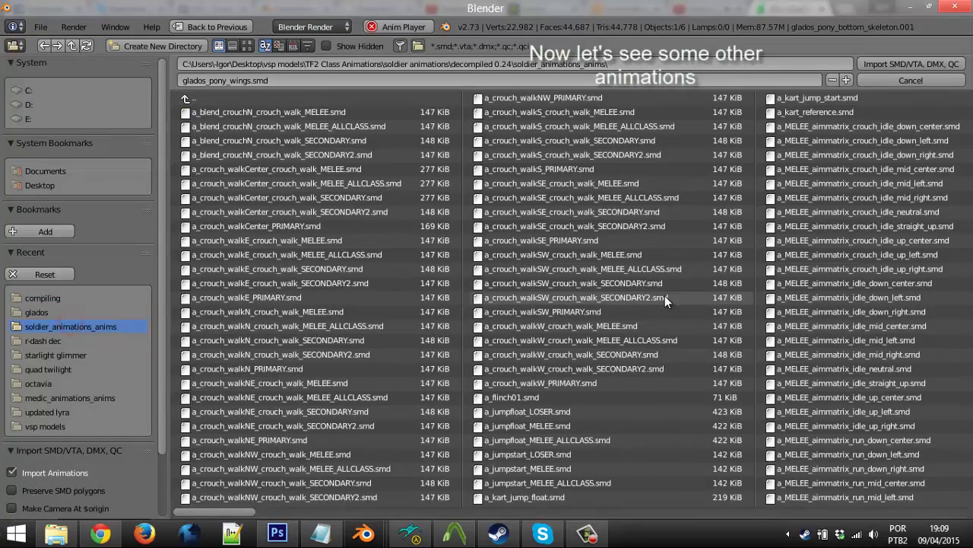
pyautogui.scroll(-1, 257, 497)
pyautogui.moveTo(295, 521); pyautogui.dragTo(937, 521)
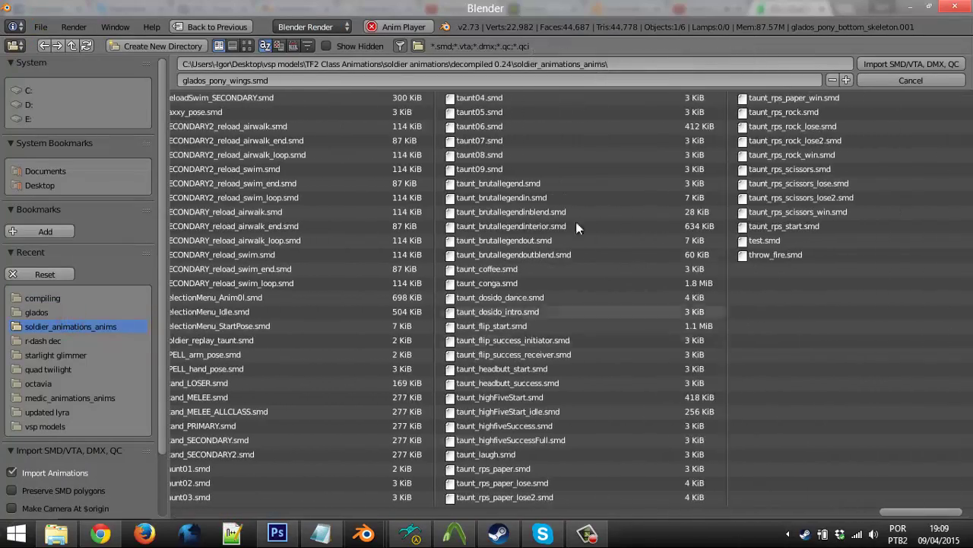
pyautogui.doubleClick(197, 497)
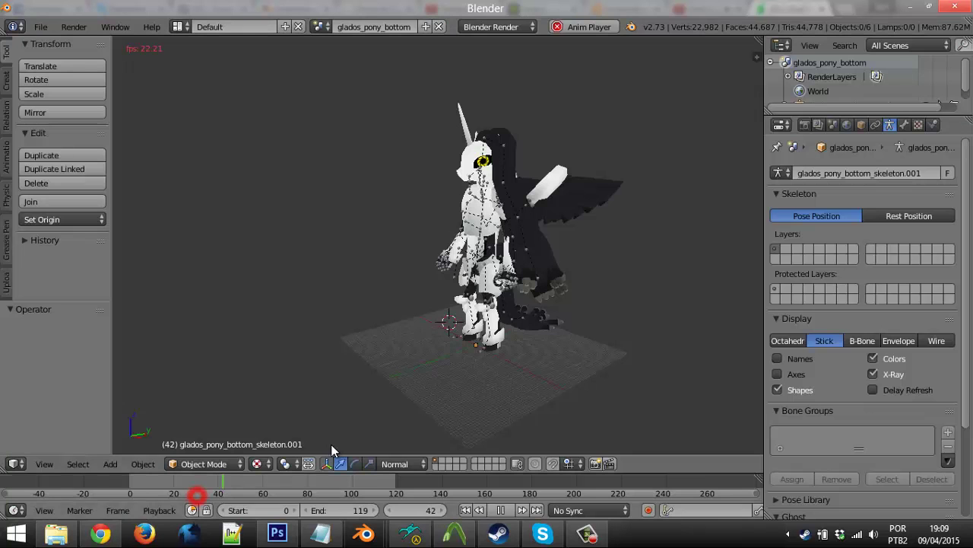
pyautogui.moveTo(493, 300); pyautogui.dragTo(560, 307, button='middle')
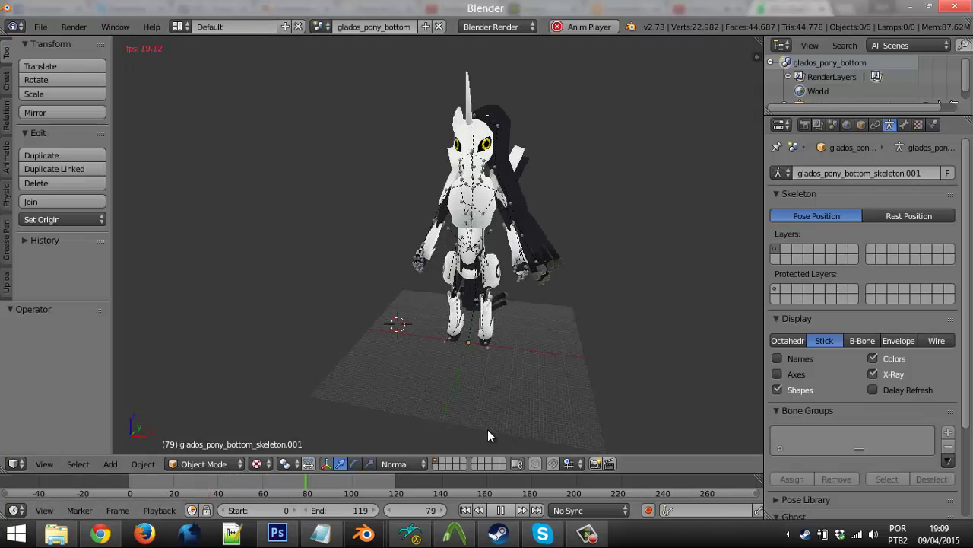
# Step: Import the Source Engine animation taunt06.smd from the soldier_animations_anims folder onto the skeleton
pyautogui.click(40, 26)
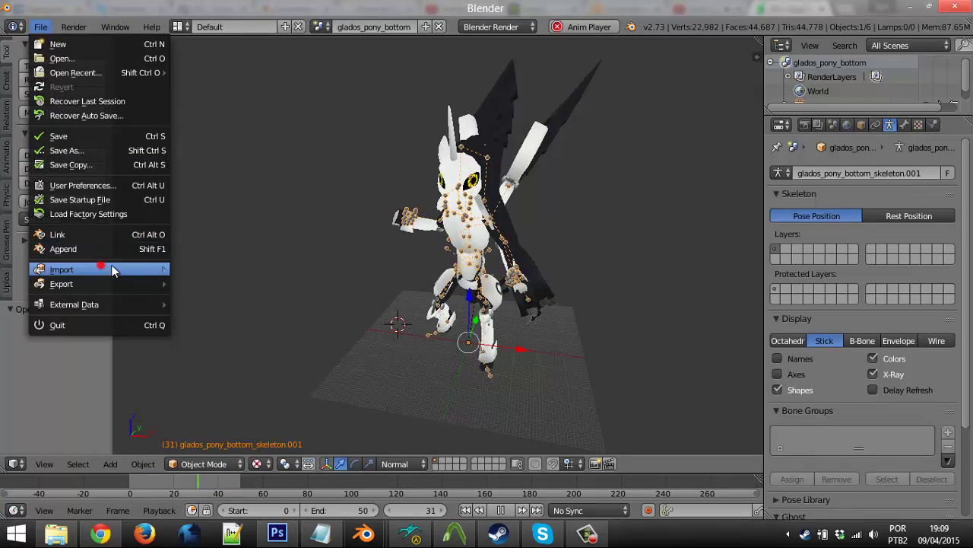
pyautogui.moveTo(112, 270)
pyautogui.click(204, 394)
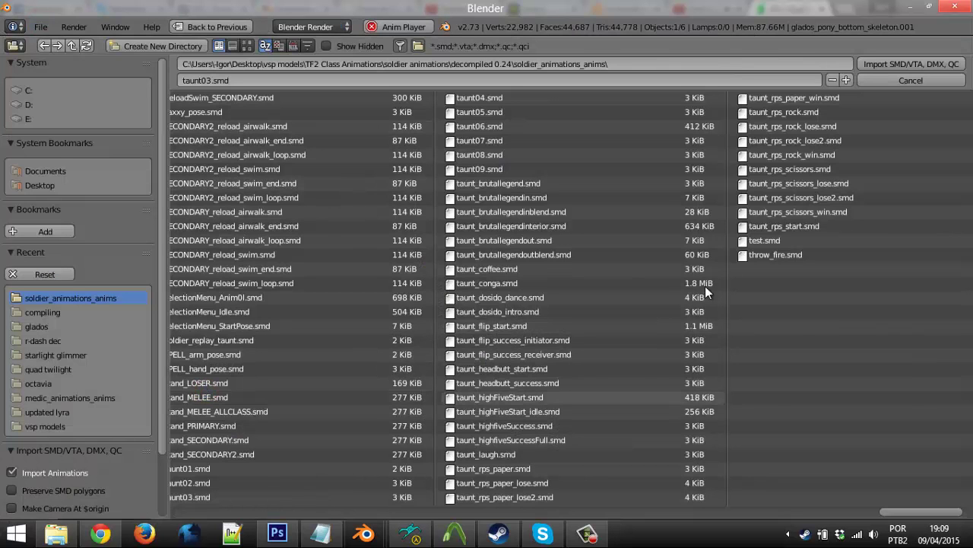
pyautogui.doubleClick(495, 127)
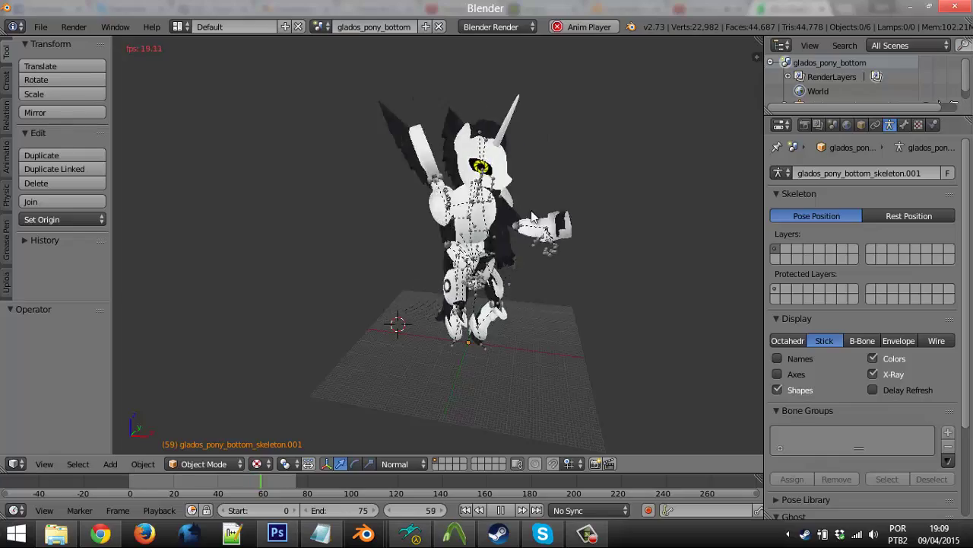
# Step: Examine the playing taunt06 animation on the model from several angles, up close and from further away
pyautogui.moveTo(531, 217); pyautogui.dragTo(555, 209, button='middle')
pyautogui.scroll(3, 555, 209)
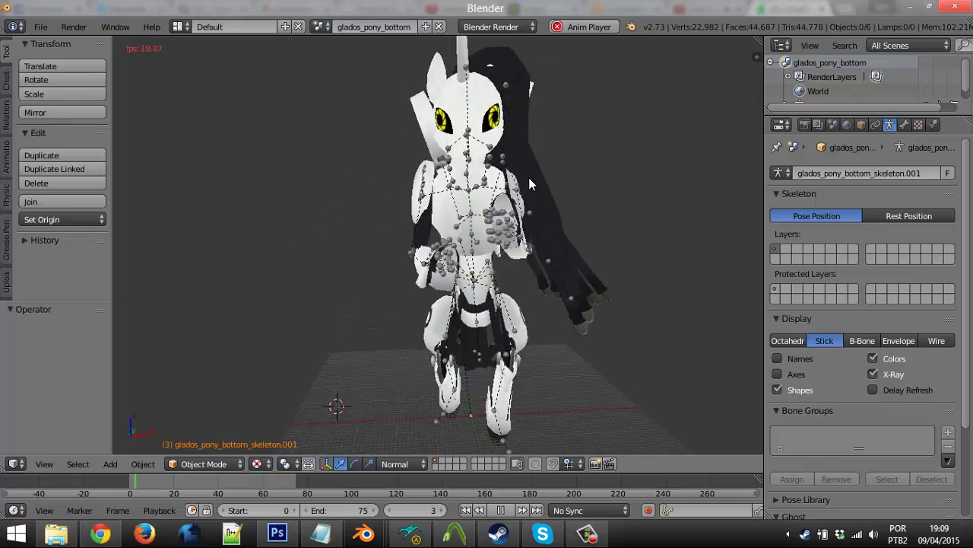
pyautogui.keyDown('shift'); pyautogui.moveTo(529, 178); pyautogui.dragTo(531, 204, button='middle'); pyautogui.keyUp('shift')
pyautogui.moveTo(566, 341); pyautogui.dragTo(646, 309, button='middle')
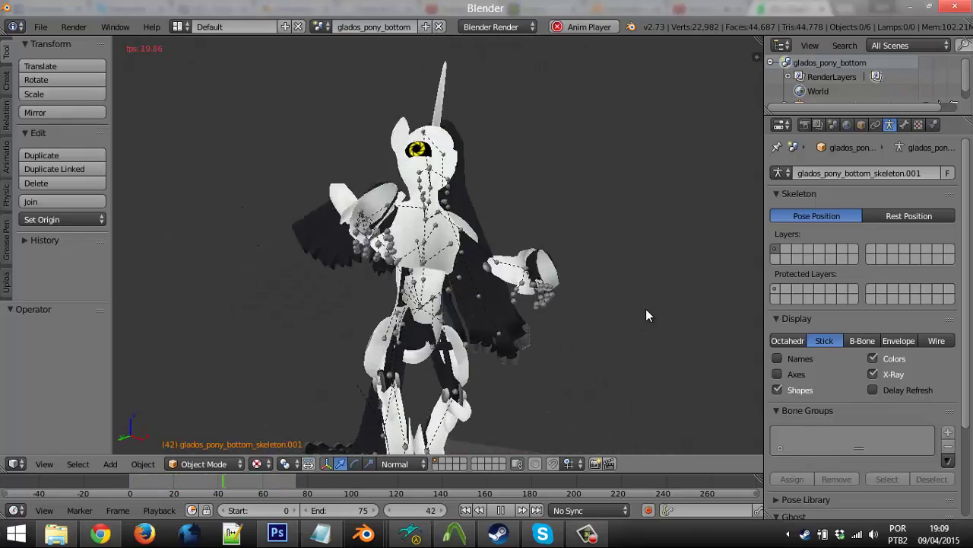
pyautogui.moveTo(542, 362); pyautogui.dragTo(374, 327, button='middle')
pyautogui.scroll(-3, 373, 324)
pyautogui.keyDown('shift'); pyautogui.moveTo(374, 220); pyautogui.dragTo(289, 352, button='middle'); pyautogui.keyUp('shift')
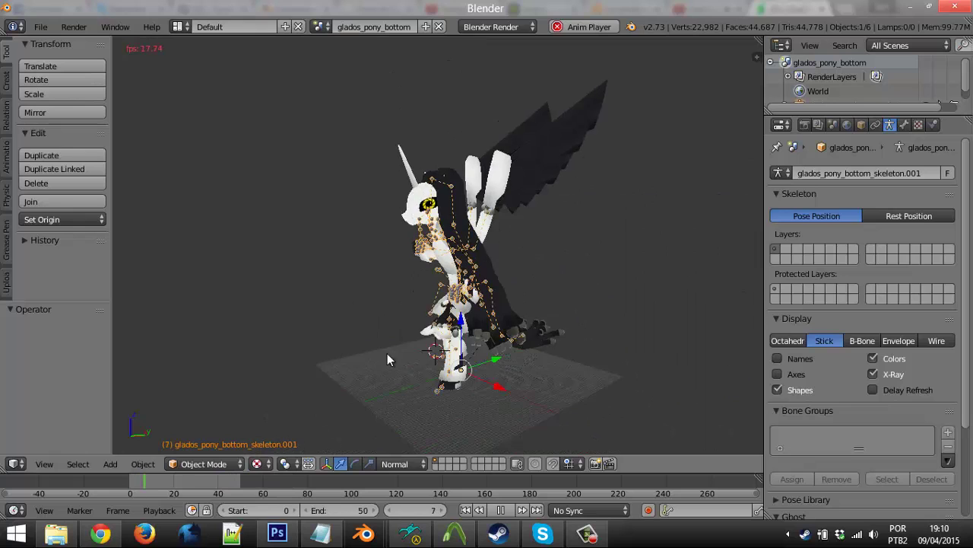
# Step: Import the Source Engine animation taunt08.smd from the soldier_animations_anims folder onto the skeleton and view it playing
pyautogui.moveTo(387, 352); pyautogui.dragTo(374, 378, button='middle')
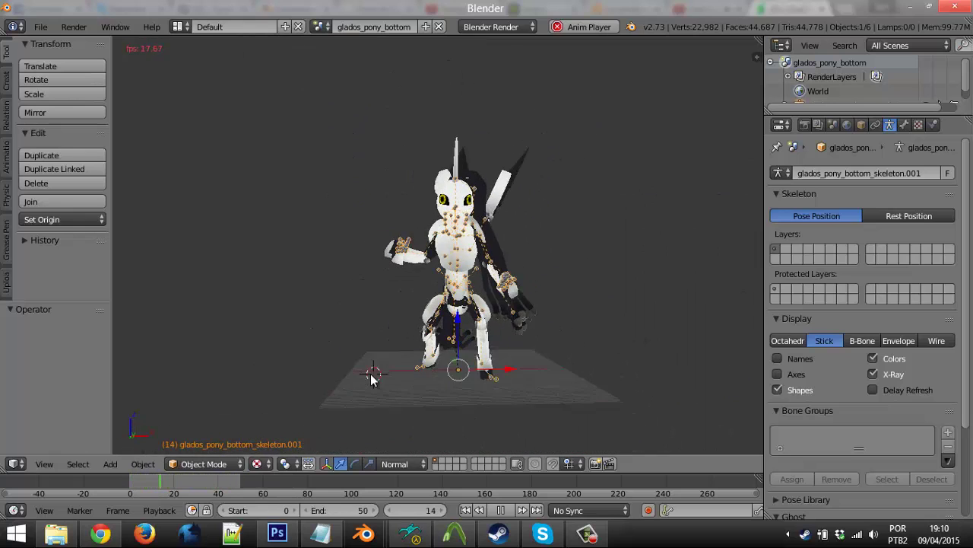
pyautogui.moveTo(375, 306); pyautogui.dragTo(120, 176, button='middle')
pyautogui.click(40, 26)
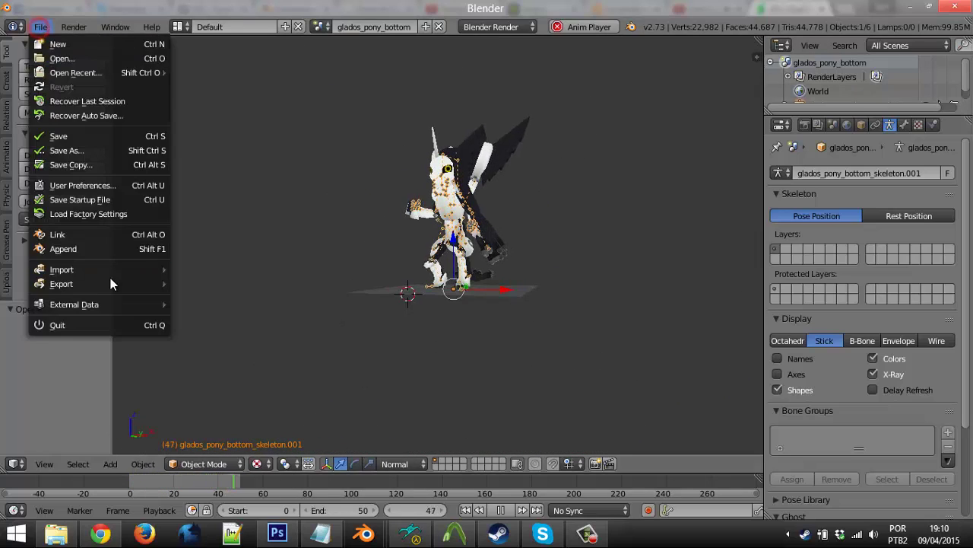
pyautogui.click(110, 270)
pyautogui.click(251, 369)
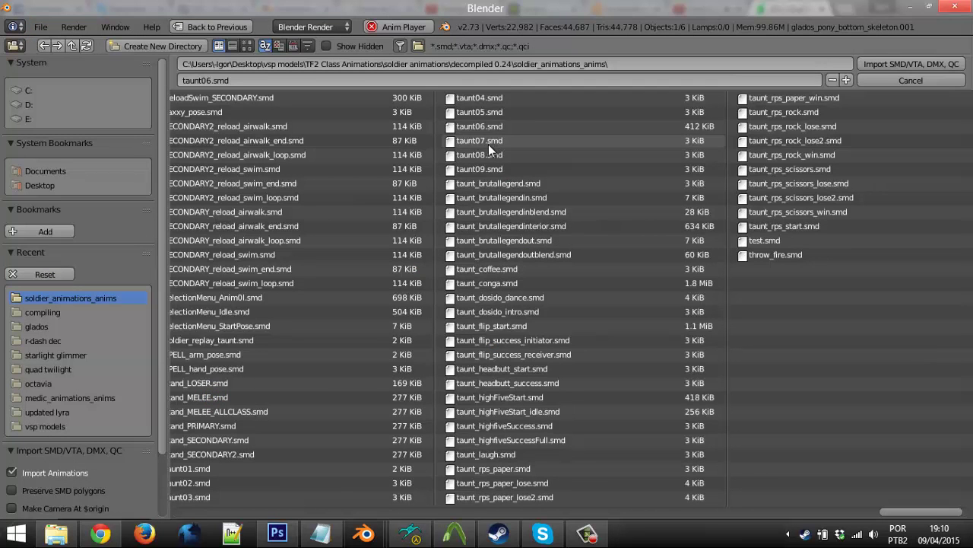
pyautogui.doubleClick(467, 155)
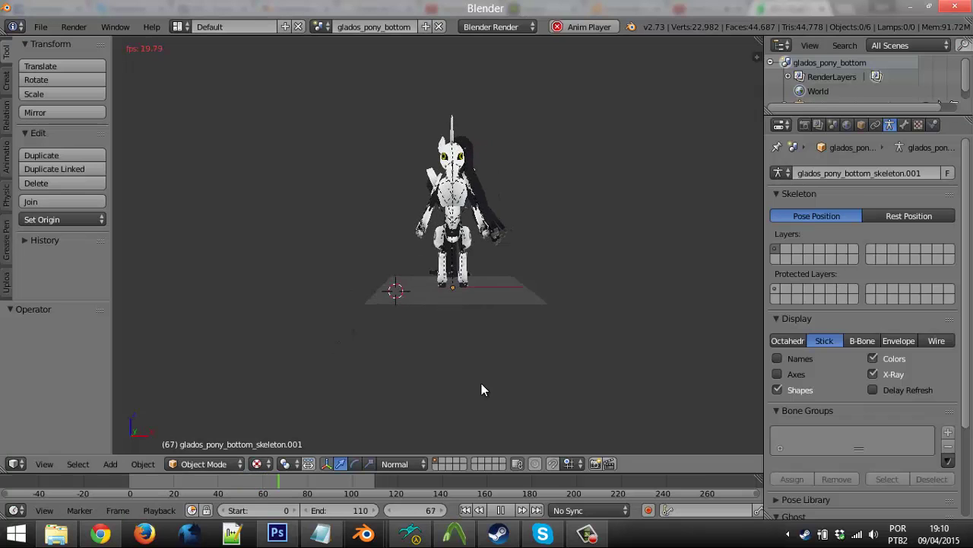
# Step: Import the Source Engine animation taunt09.smd from the soldier_animations_anims folder onto the skeleton and view it playing
pyautogui.click(40, 26)
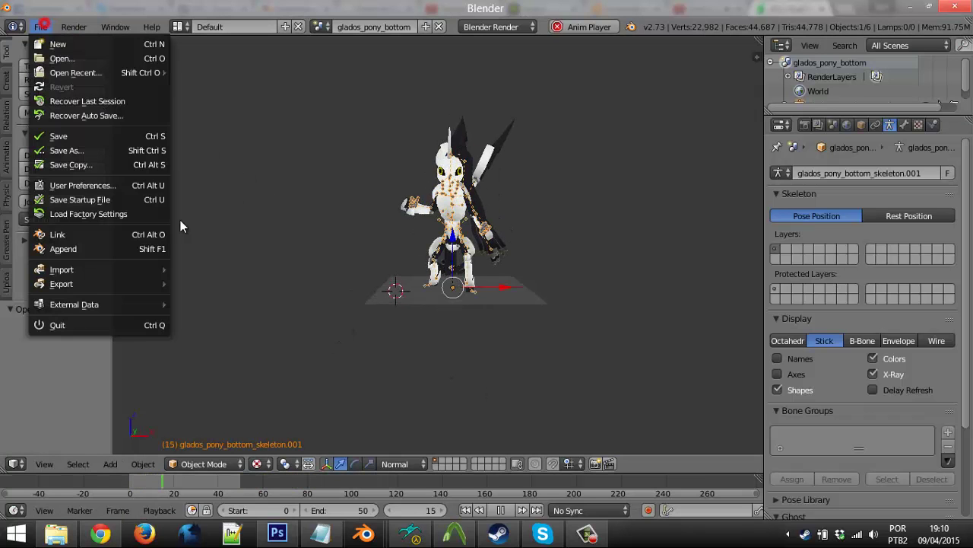
pyautogui.moveTo(130, 270)
pyautogui.click(251, 396)
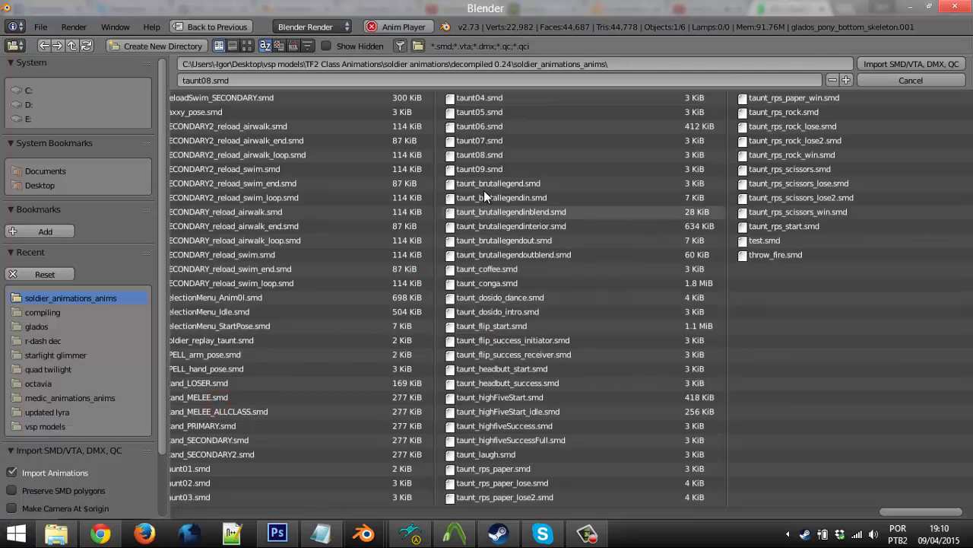
pyautogui.doubleClick(494, 169)
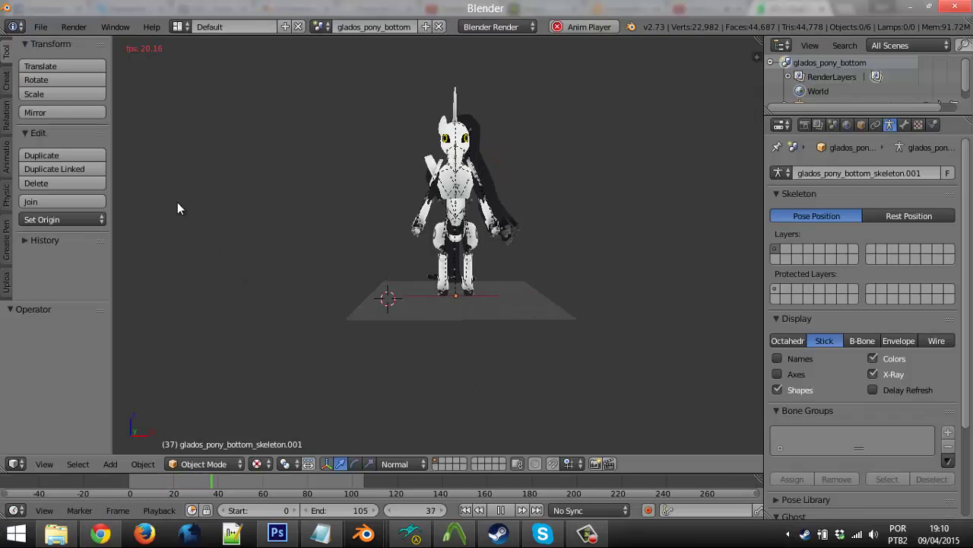
# Step: Import the Source Engine animation taunt_conga.smd onto the skeleton and view it playing from several angles and distances
pyautogui.click(40, 26)
pyautogui.moveTo(134, 265)
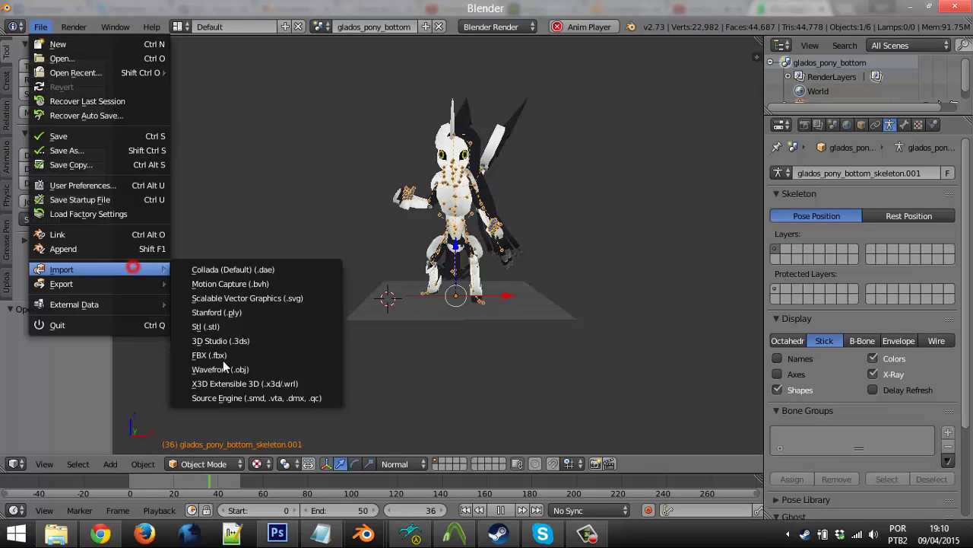
pyautogui.click(251, 397)
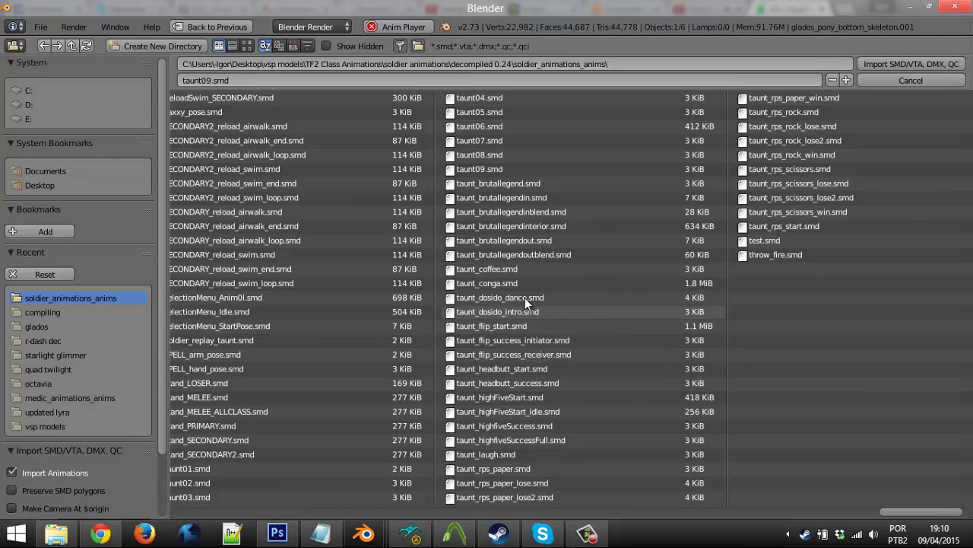
pyautogui.click(505, 283)
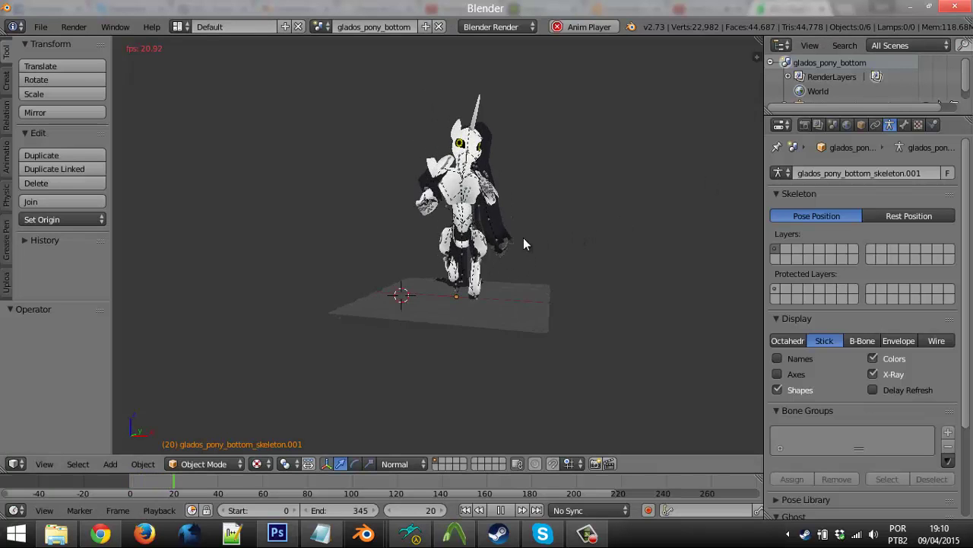
pyautogui.moveTo(503, 306); pyautogui.dragTo(587, 306, button='middle')
pyautogui.scroll(3, 503, 283)
pyautogui.keyDown('shift'); pyautogui.moveTo(504, 284); pyautogui.dragTo(532, 332, button='middle'); pyautogui.keyUp('shift')
pyautogui.scroll(-4, 533, 303)
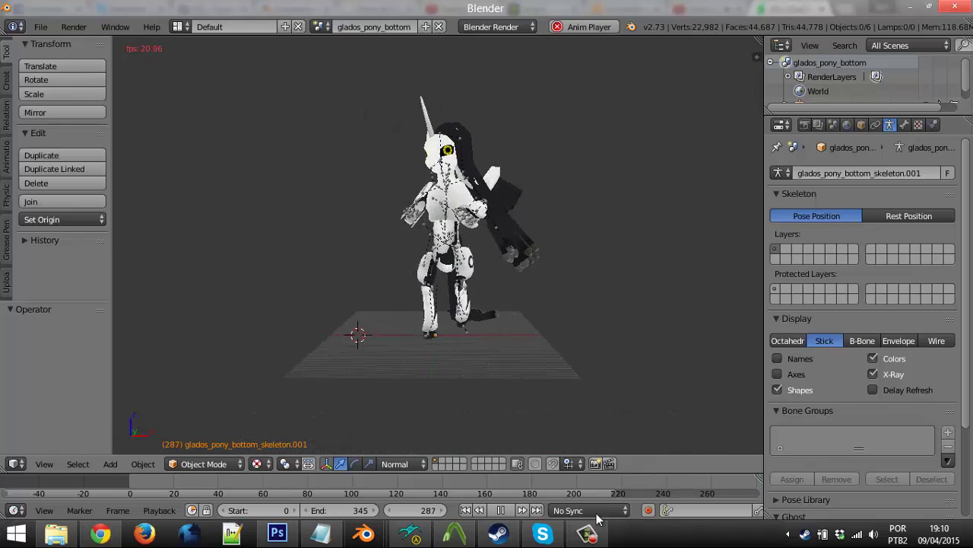
pyautogui.moveTo(502, 224); pyautogui.dragTo(404, 428, button='middle')
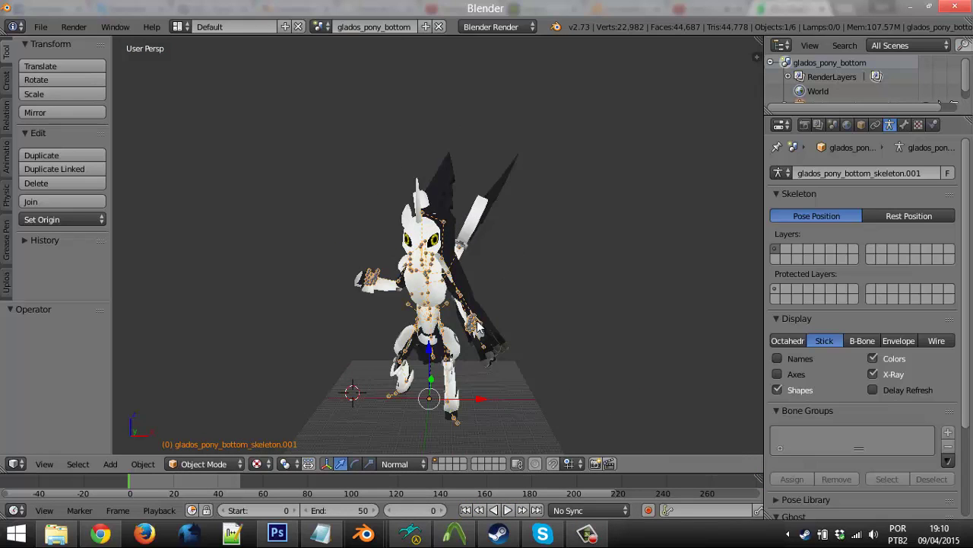
# Step: Select the mane mesh, view it in wireframe, and switch the viewport to solid shading
pyautogui.scroll(5, 523, 321)
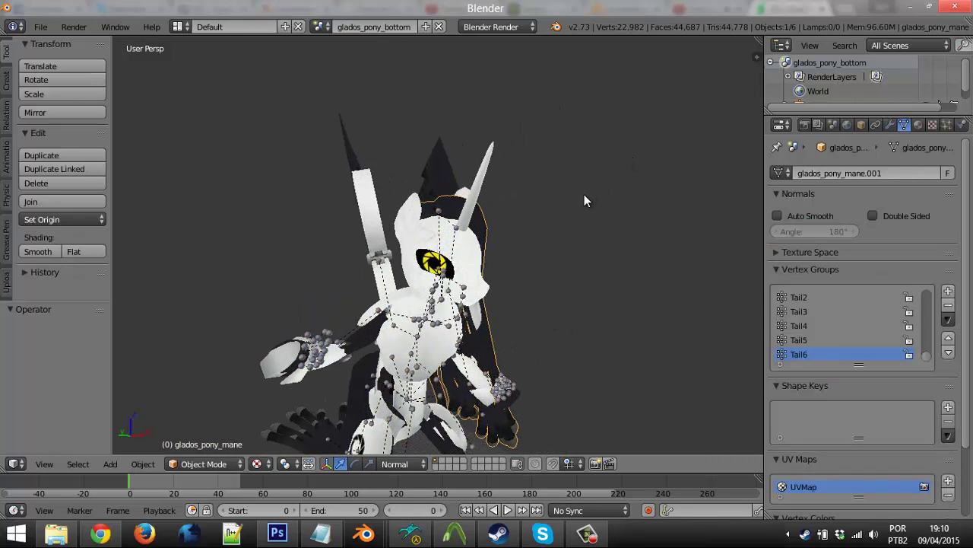
pyautogui.moveTo(583, 200); pyautogui.dragTo(628, 61, button='middle')
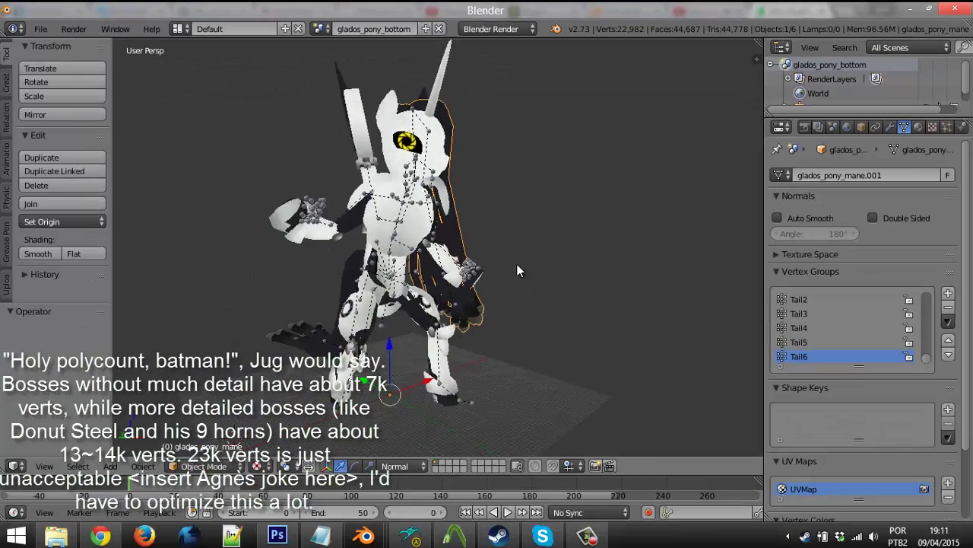
pyautogui.press('z')
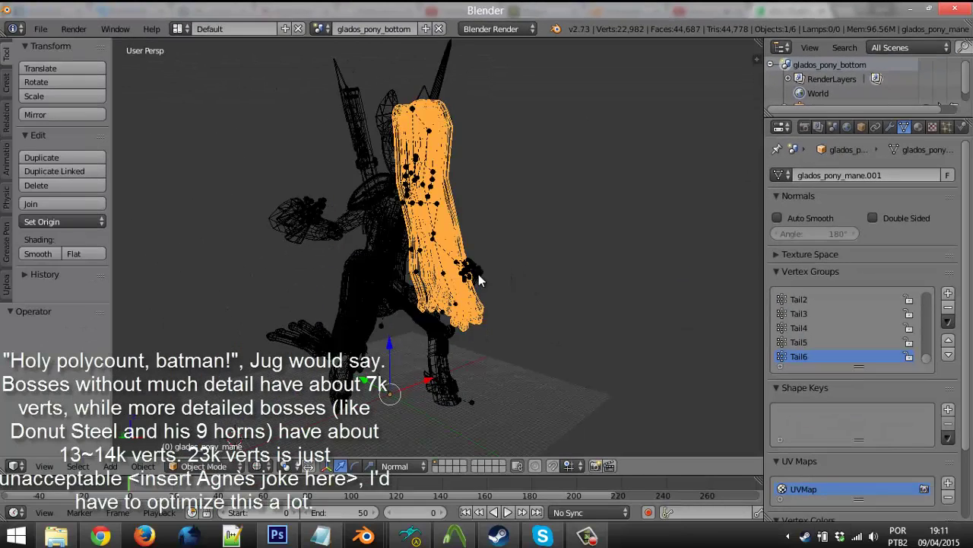
pyautogui.moveTo(478, 274)
pyautogui.mouseDown(button='middle')
pyautogui.moveTo(424, 278)
pyautogui.moveTo(524, 277)
pyautogui.moveTo(430, 233)
pyautogui.mouseUp(button='middle')
pyautogui.press('z')
# Step: Examine the mane's mesh density in Edit Mode from several angles, up close and from further away
pyautogui.press('Tab')
pyautogui.keyDown('shift'); pyautogui.moveTo(500, 229); pyautogui.dragTo(456, 303, button='middle'); pyautogui.keyUp('shift')
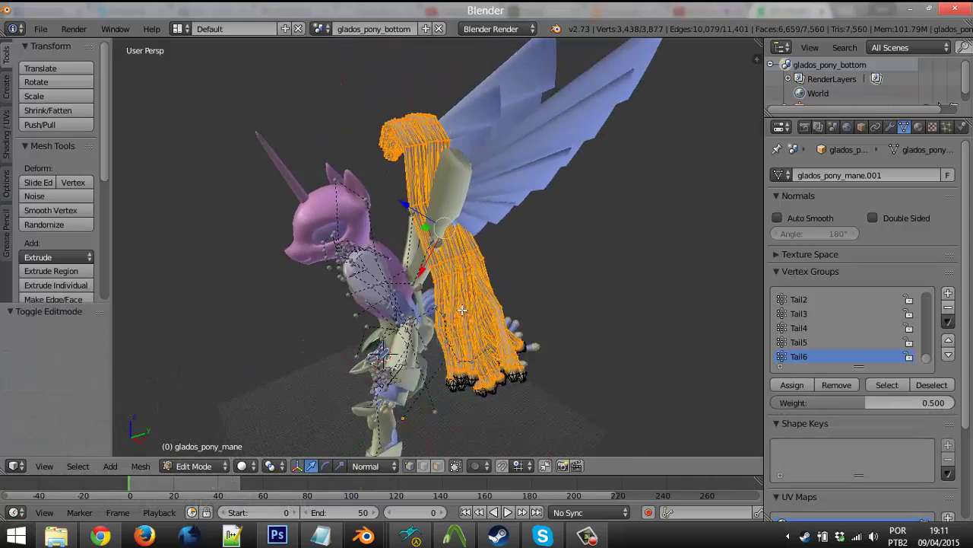
pyautogui.scroll(2, 456, 303)
pyautogui.moveTo(532, 320); pyautogui.dragTo(469, 326, button='middle')
pyautogui.scroll(1, 531, 343)
pyautogui.moveTo(532, 343); pyautogui.dragTo(631, 332, button='middle')
pyautogui.scroll(-4, 631, 332)
pyautogui.press('Tab')
# Step: Select the glados_pony_base body mesh and examine its geometry in Edit Mode and in Object Mode, from the front and behind
pyautogui.rightClick(350, 344)
pyautogui.keyDown('shift'); pyautogui.moveTo(393, 449); pyautogui.dragTo(475, 404, button='middle'); pyautogui.keyUp('shift')
pyautogui.scroll(4, 456, 305)
pyautogui.press('Tab')
pyautogui.scroll(-4, 475, 365)
pyautogui.moveTo(456, 311); pyautogui.dragTo(602, 306, button='middle')
pyautogui.scroll(4, 534, 312)
pyautogui.moveTo(526, 296); pyautogui.dragTo(521, 200, button='middle')
pyautogui.scroll(3, 559, 304)
pyautogui.moveTo(411, 269); pyautogui.dragTo(337, 249, button='middle')
pyautogui.press('Tab')
pyautogui.scroll(-4, 338, 248)
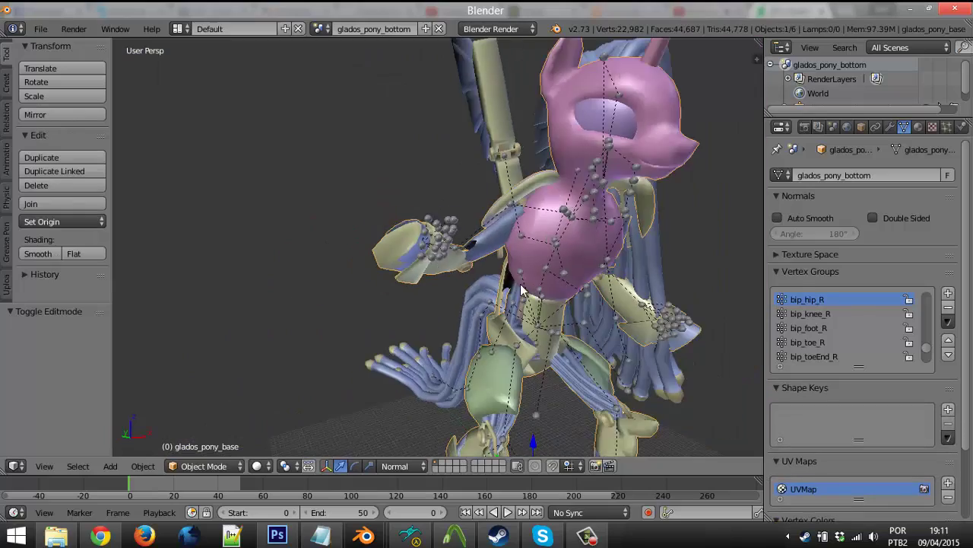
pyautogui.moveTo(533, 297); pyautogui.dragTo(662, 296, button='middle')
pyautogui.scroll(2, 516, 292)
pyautogui.moveTo(471, 293); pyautogui.dragTo(648, 269, button='middle')
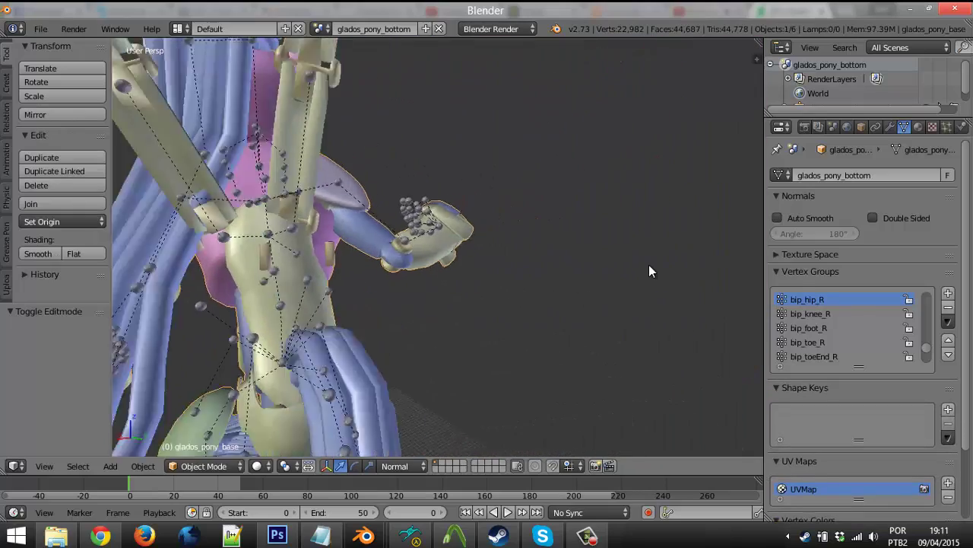
pyautogui.scroll(-5, 647, 270)
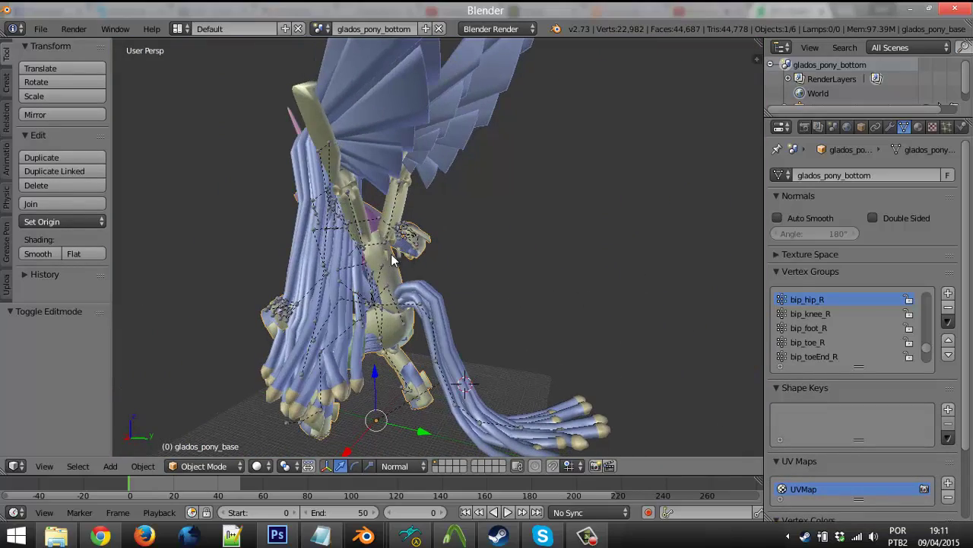